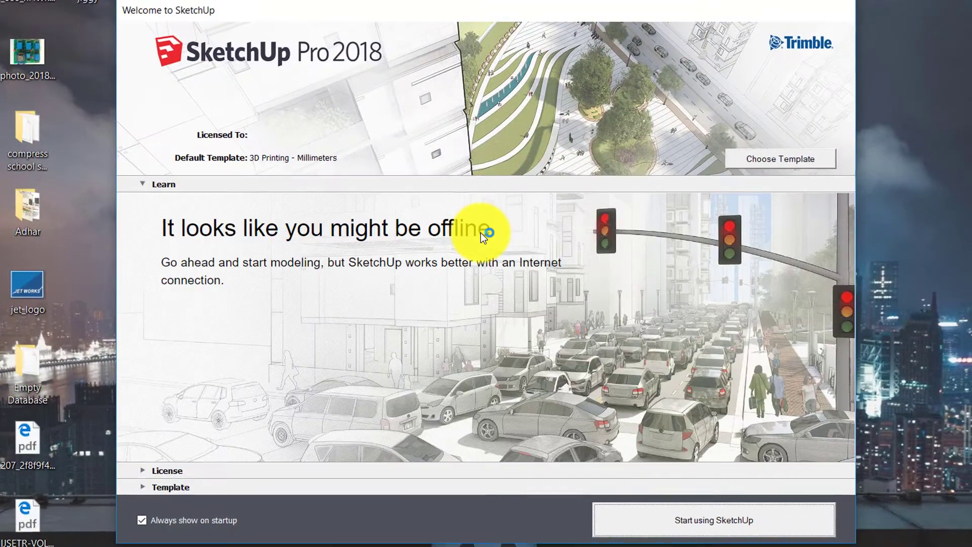
Start a new model using the 3D Printing - Millimeters template
left_click(145, 485)
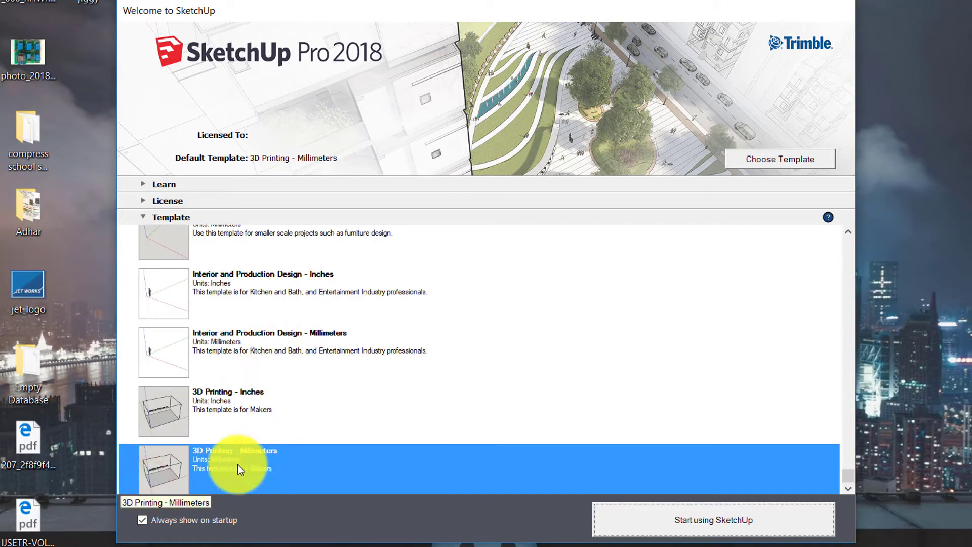
left_click(238, 464)
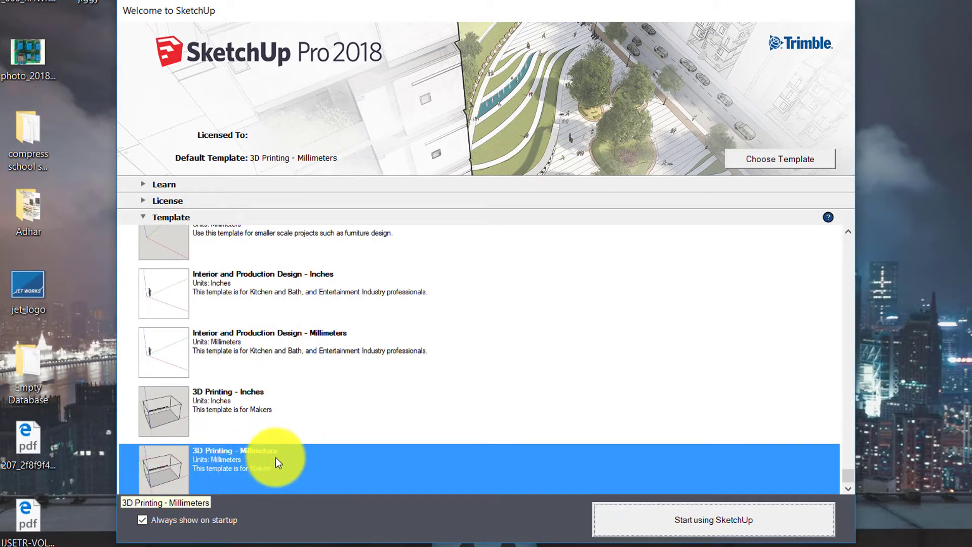
left_click(655, 519)
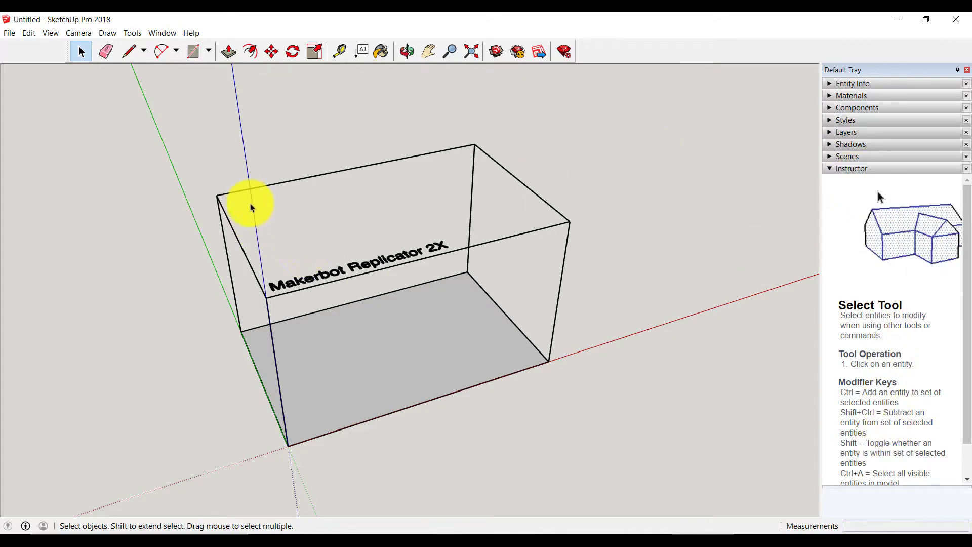
Delete all the default template geometry, including the Makerbot Replicator 2X build volume
left_click(228, 190)
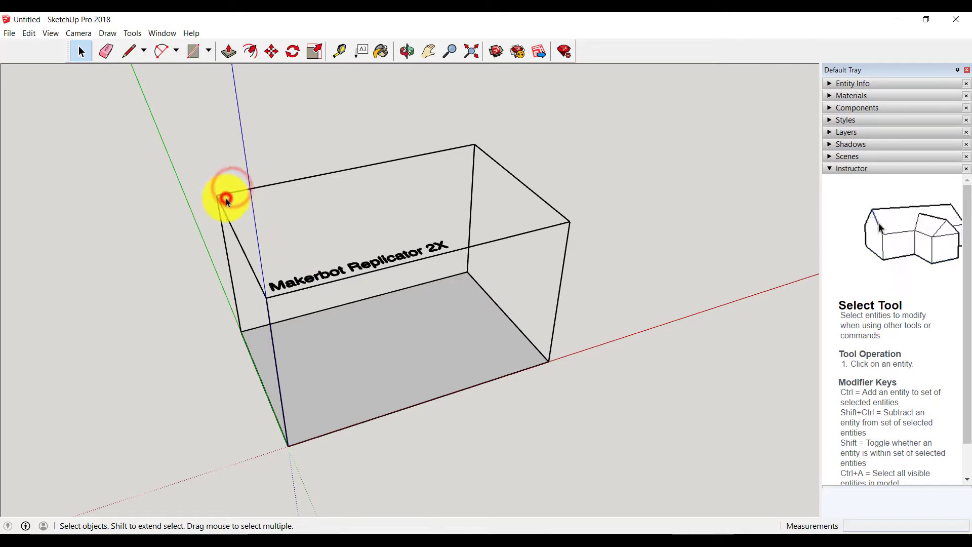
key("ctrl+a")
key("Delete")
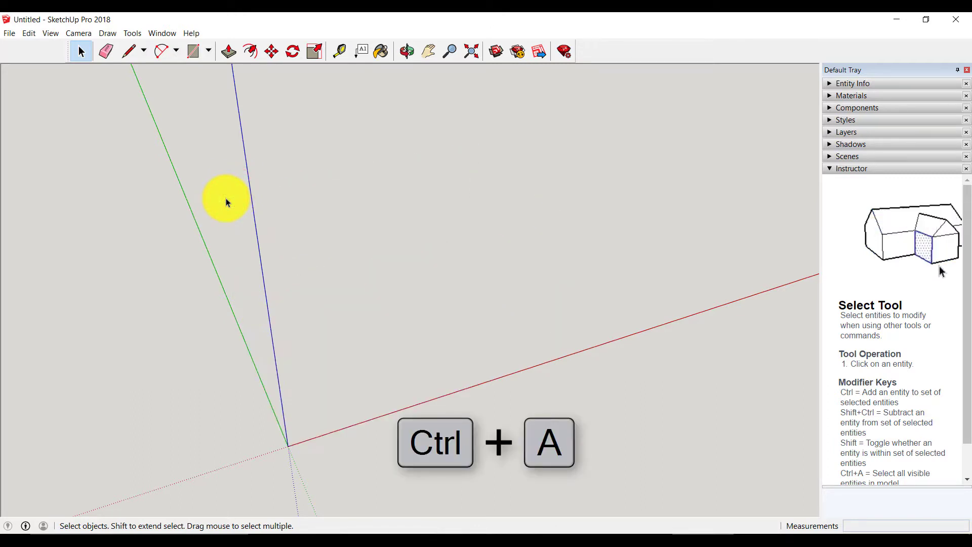
mouse_move(349, 354)
left_mouse_down()
mouse_move(333, 256)
mouse_move(347, 354)
left_mouse_up()
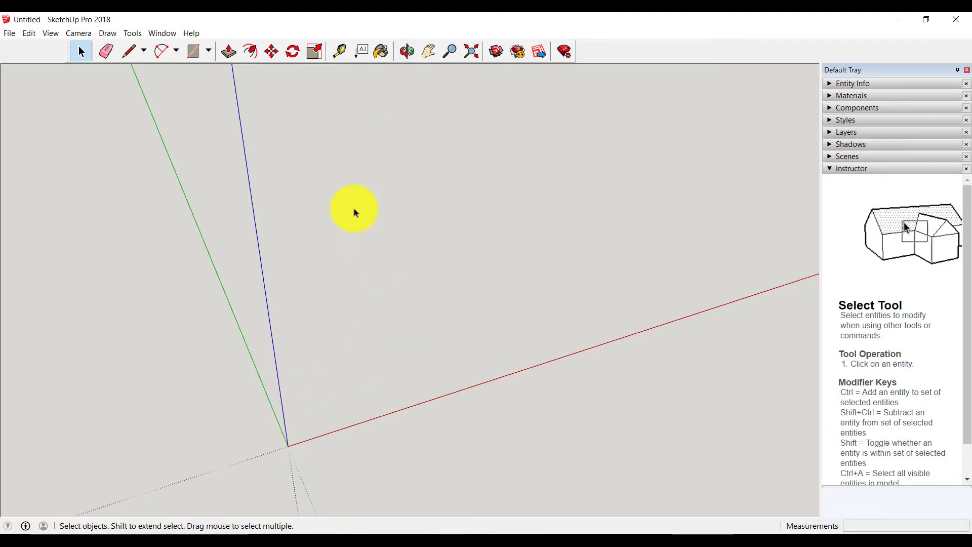
Draw a 10 by 10 mm square from its center on the ground plane near the origin
left_click(414, 57)
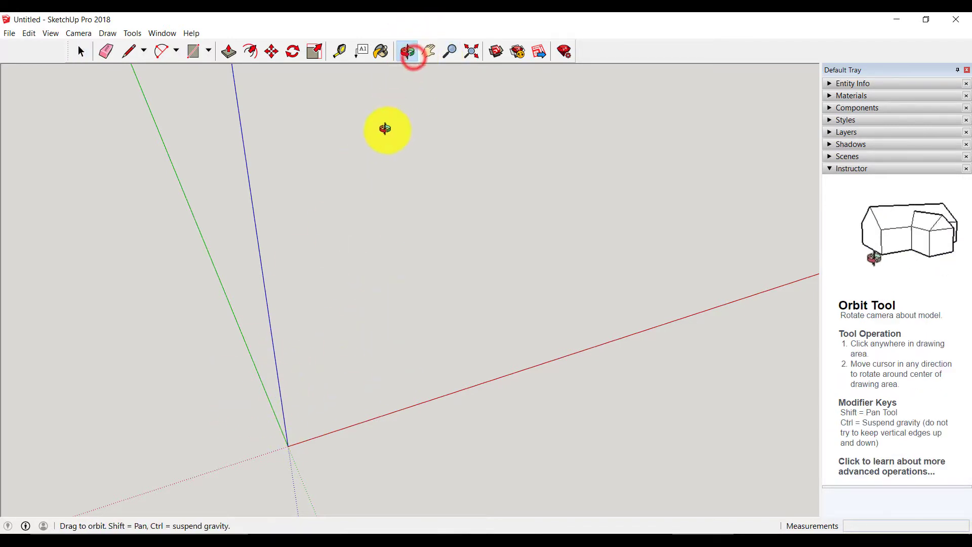
left_click_drag(362, 389, 325, 306)
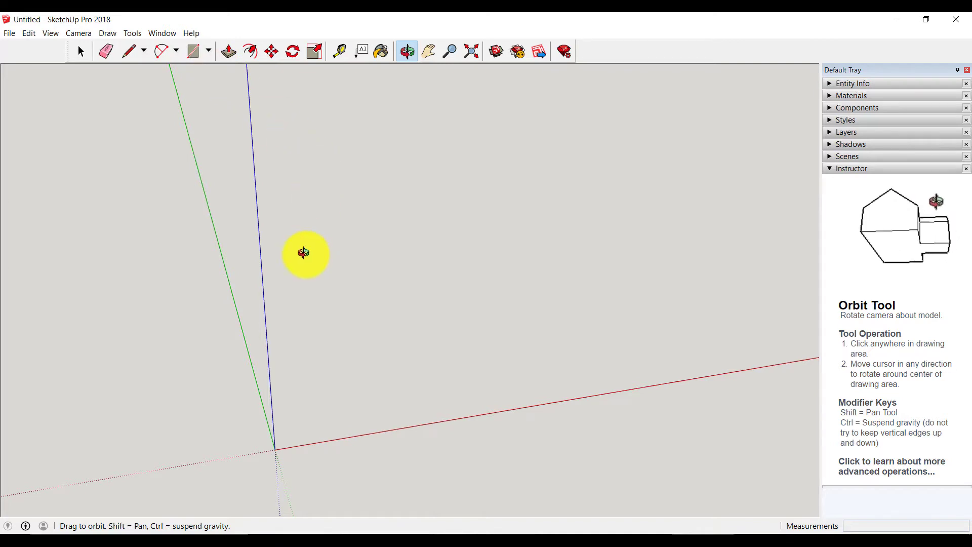
left_click(209, 54)
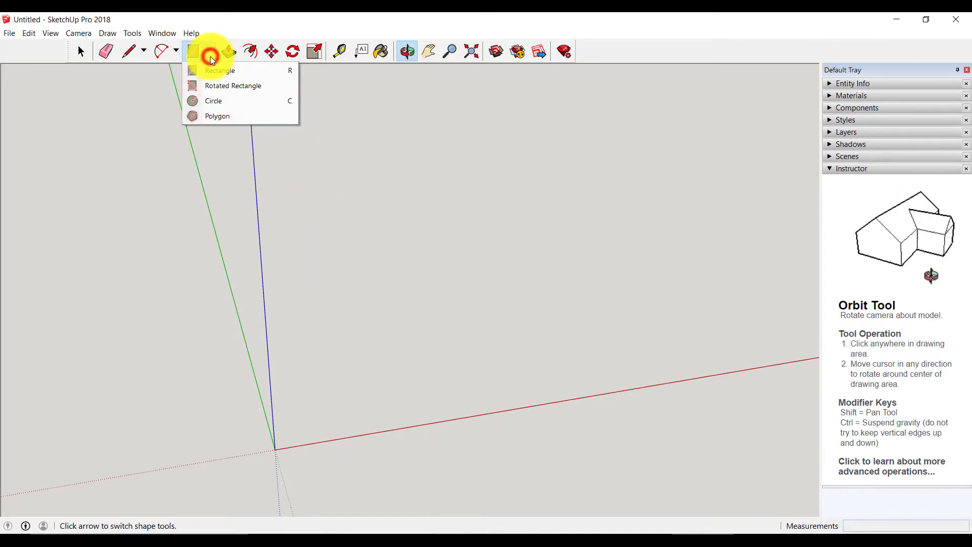
left_click(211, 51)
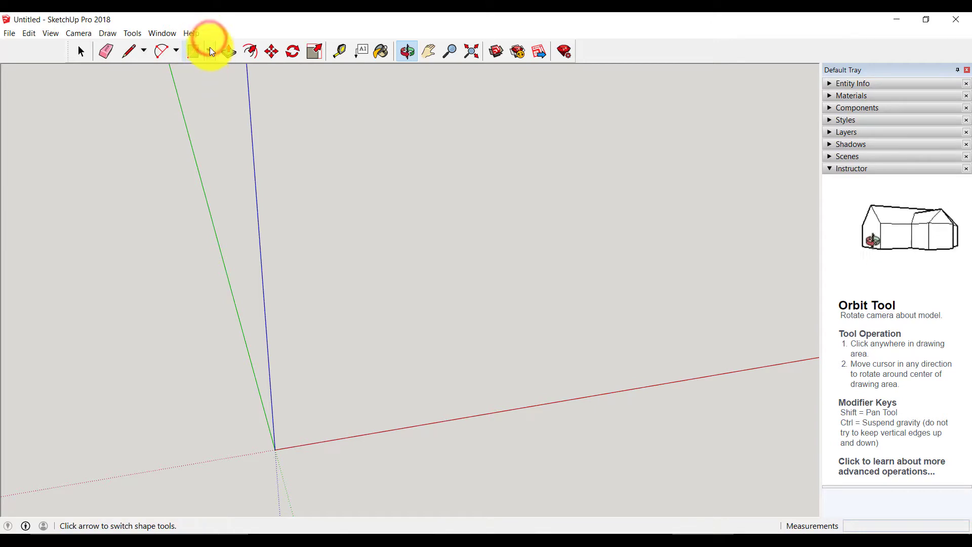
left_click(211, 51)
left_click(224, 74)
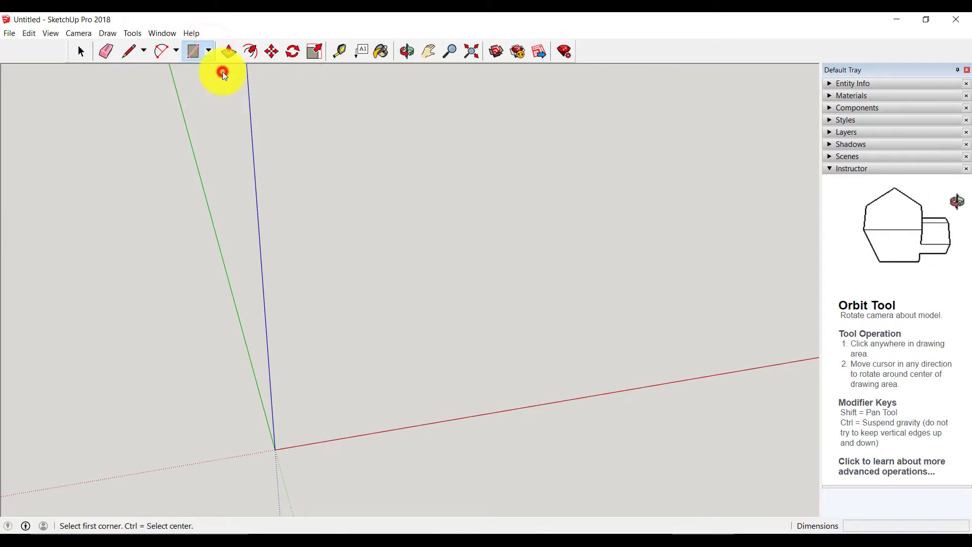
key("ctrl")
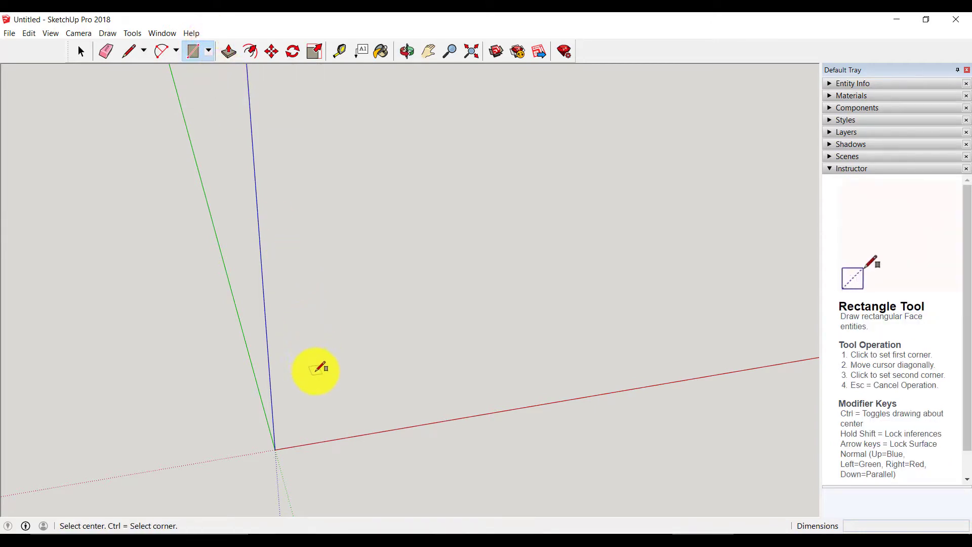
key("ctrl")
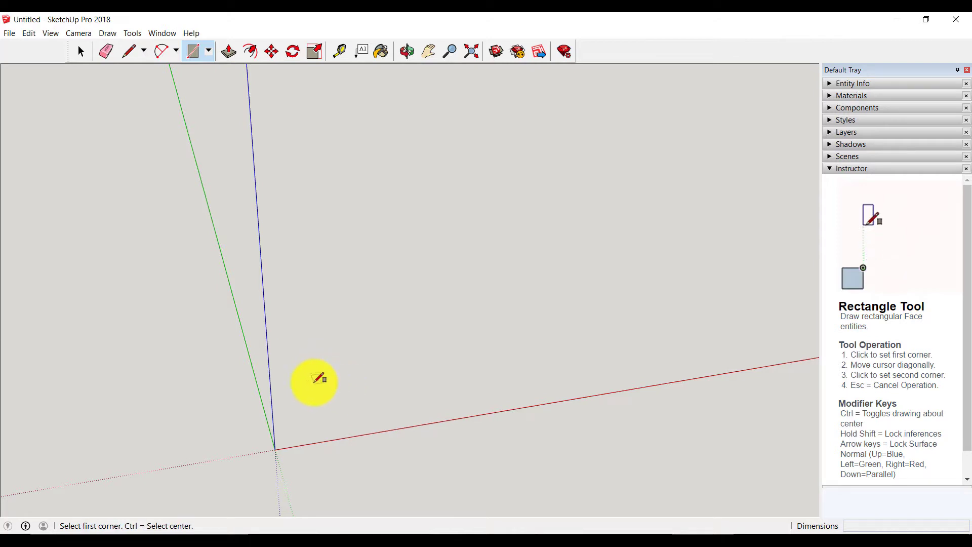
left_click(319, 385)
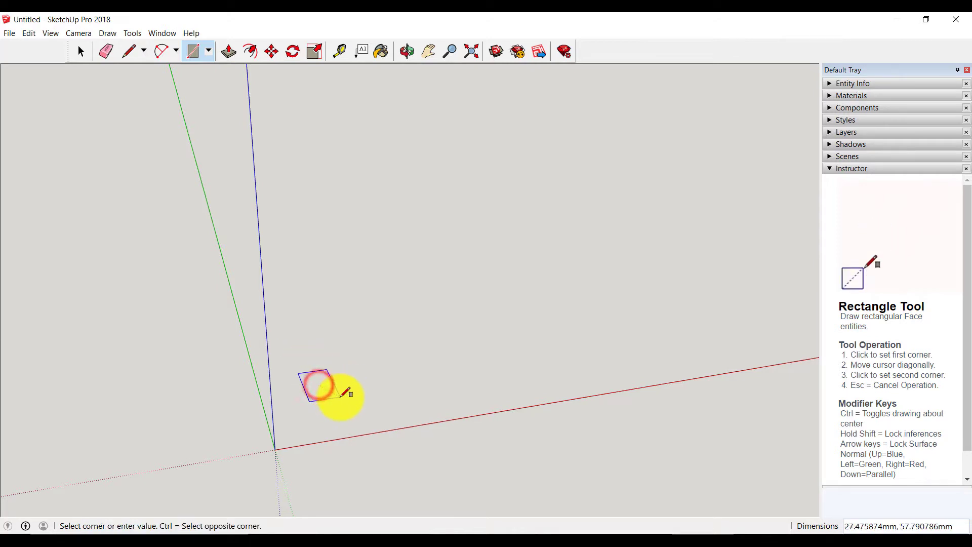
type("1")
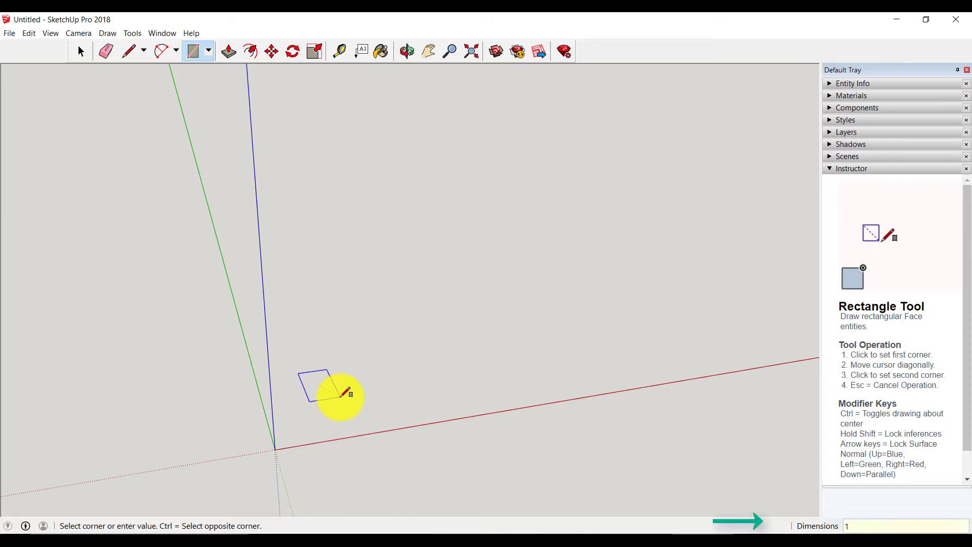
type("0")
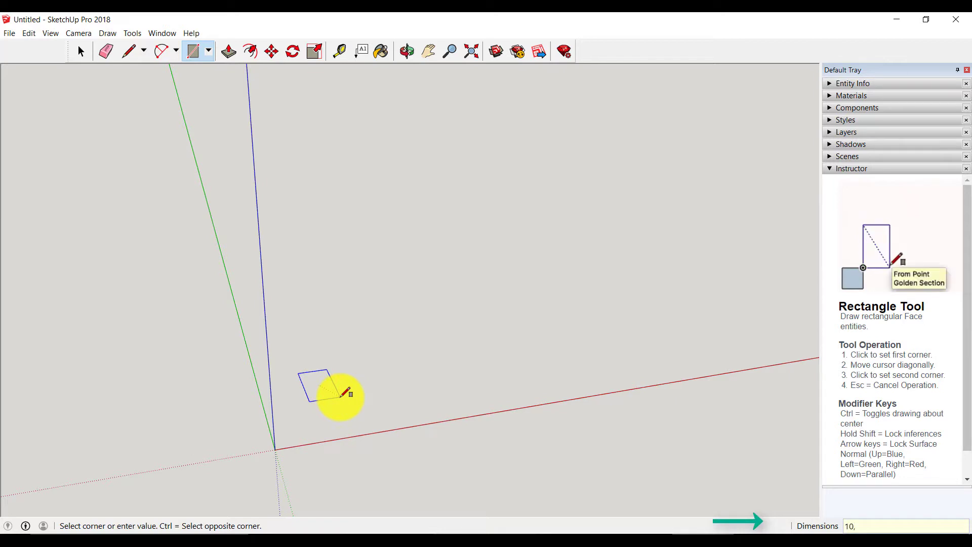
type(",")
key("Return")
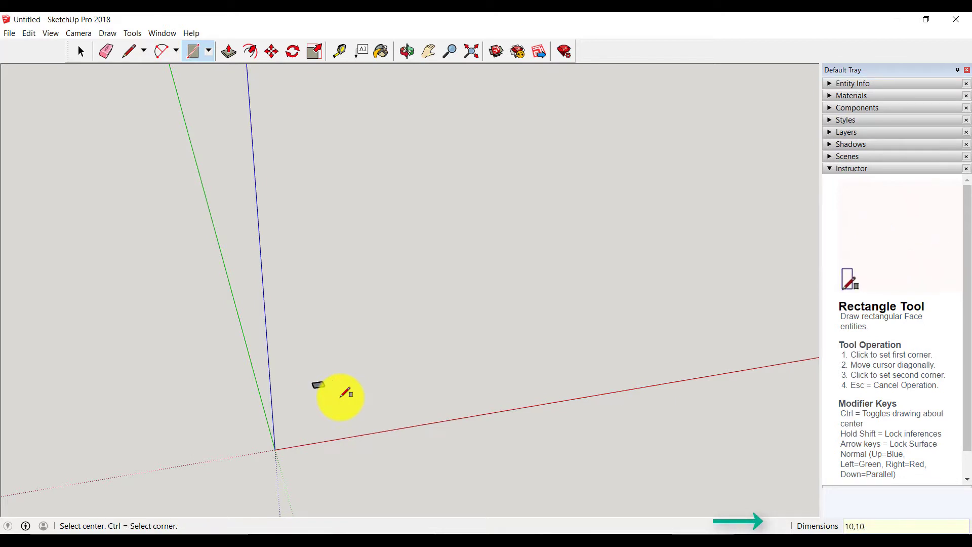
Push/Pull the square face upward 10 mm to form a cube
scroll(345, 393, "up", 5)
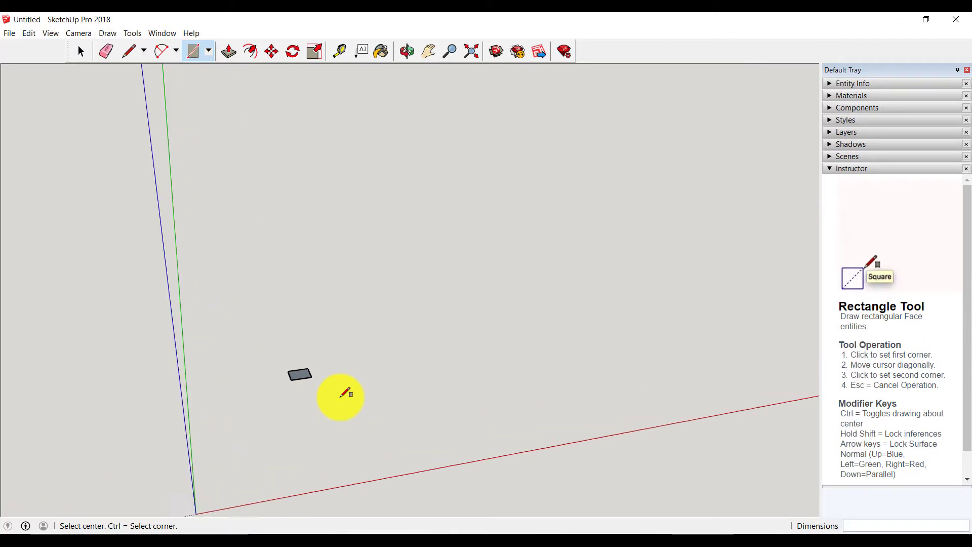
scroll(314, 405, "up", 2)
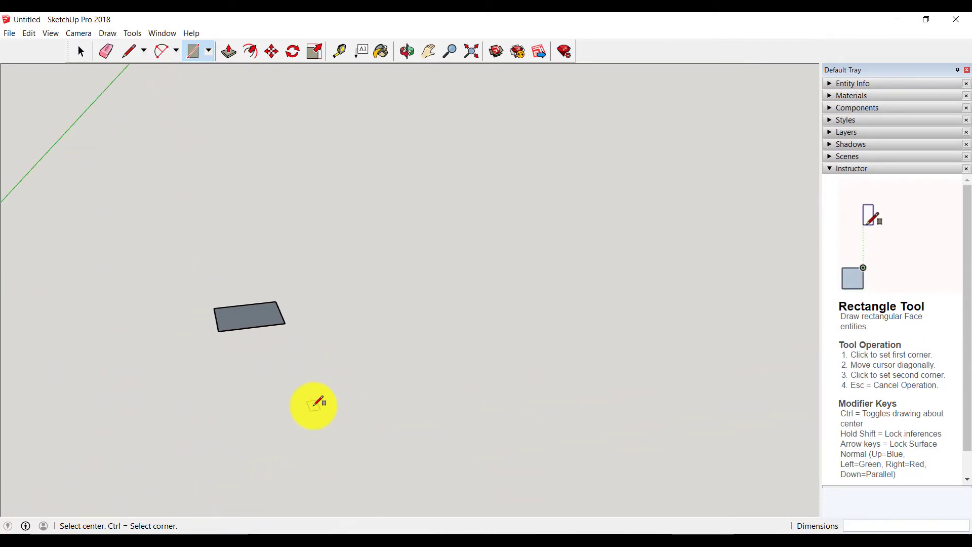
left_click(229, 50)
left_click(259, 319)
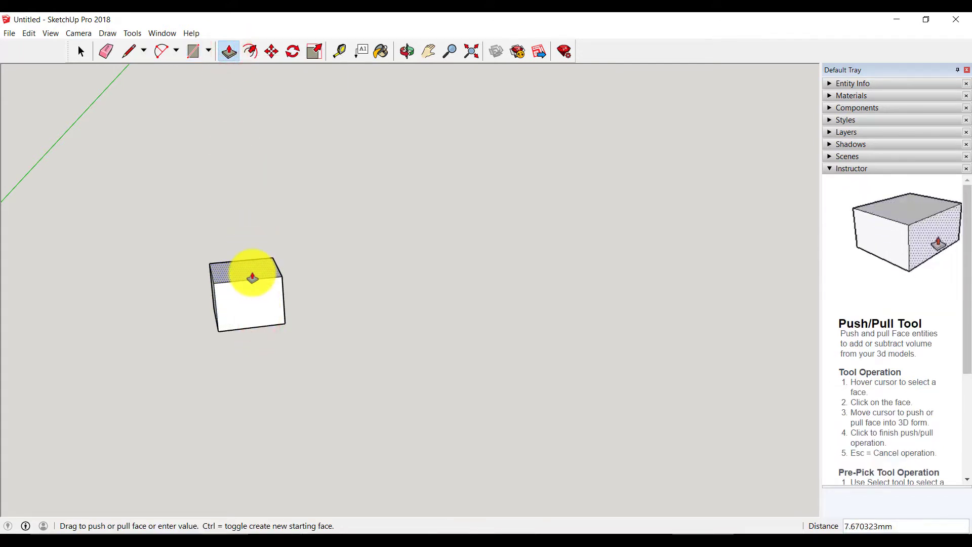
type("10")
key("Return")
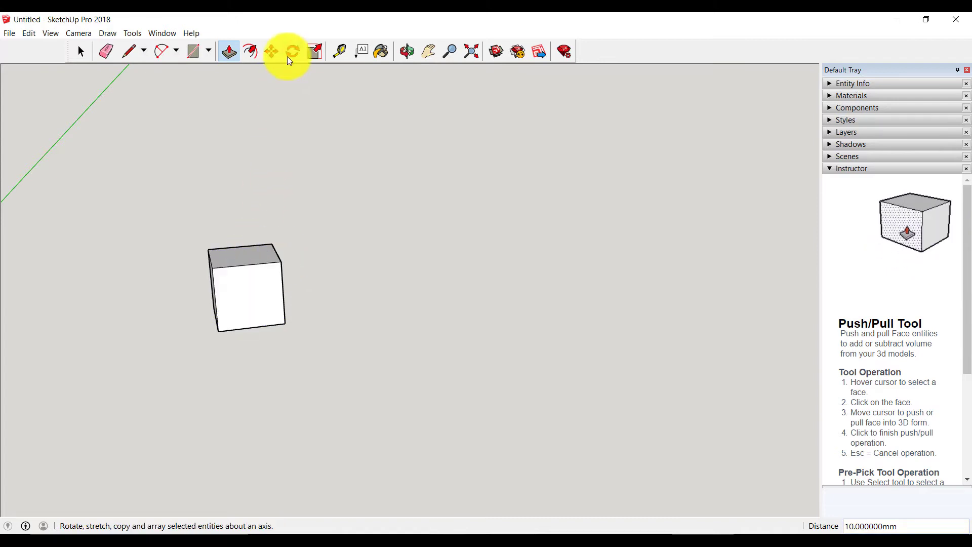
Offset the edges of the cube's top face inward by 1 mm
left_click(254, 55)
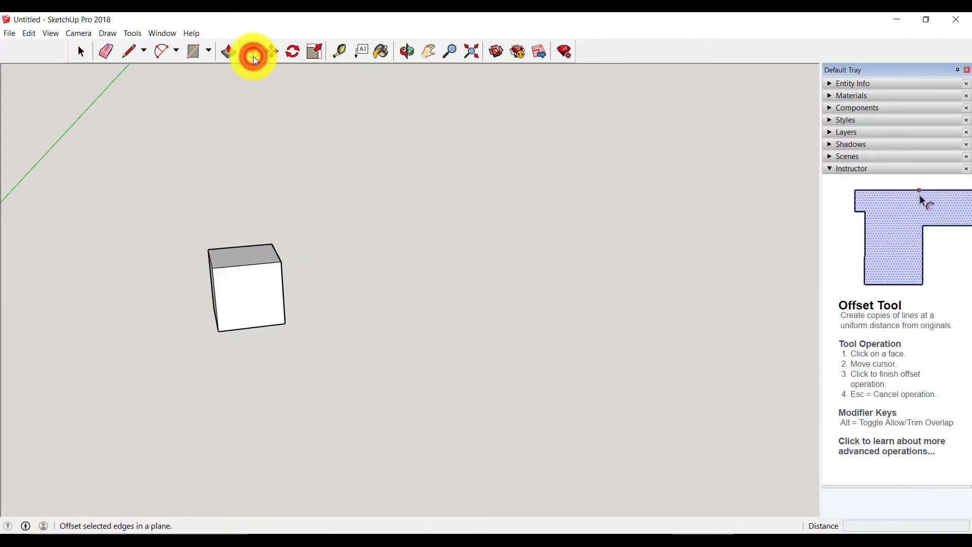
left_click(229, 257)
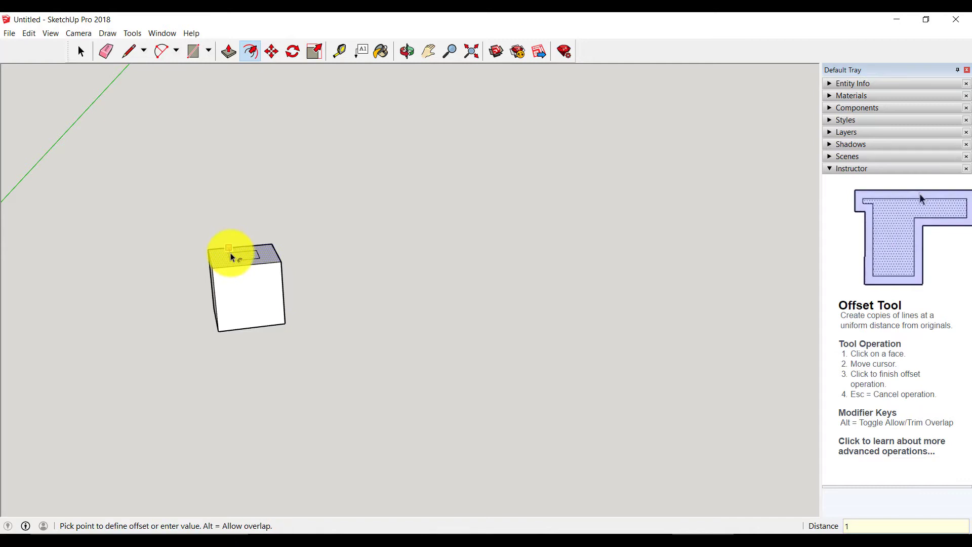
left_click(293, 250)
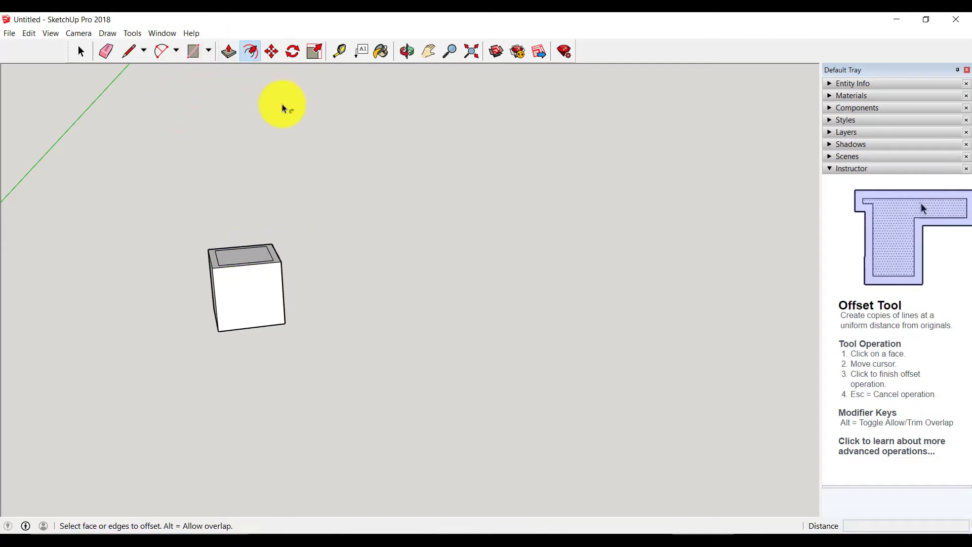
Push/Pull the inner square on the cube's top face 9 mm down to hollow out the box
key("o")
left_click_drag(278, 241, 482, 332)
left_click_drag(253, 274, 304, 324)
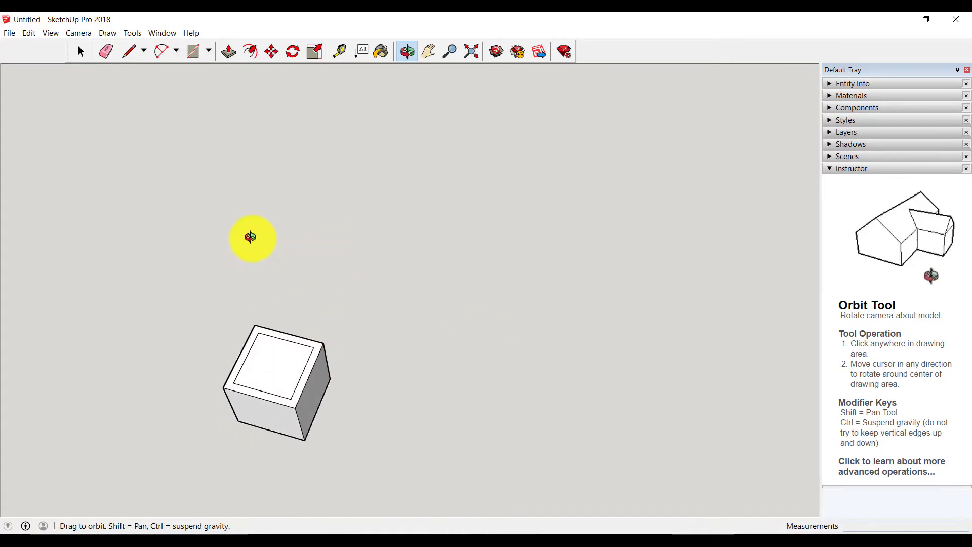
left_click(229, 52)
left_click(266, 363)
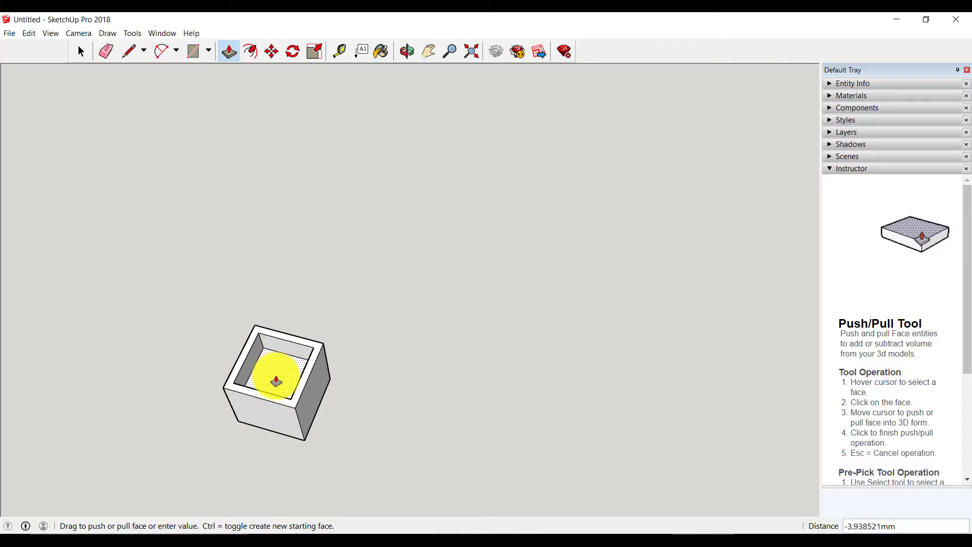
type("9.000000mm")
key("Return")
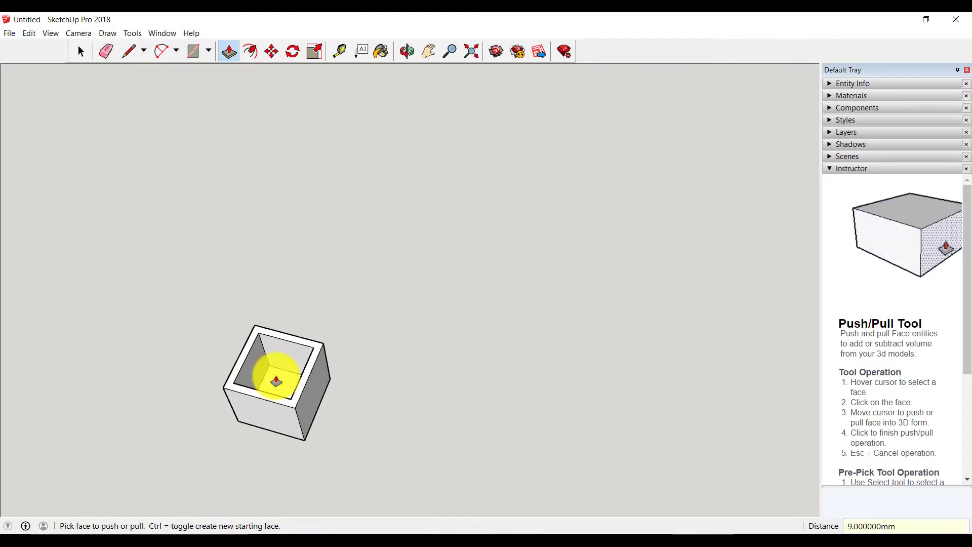
Save the model to the Desktop as BOX
key("space")
left_click(400, 53)
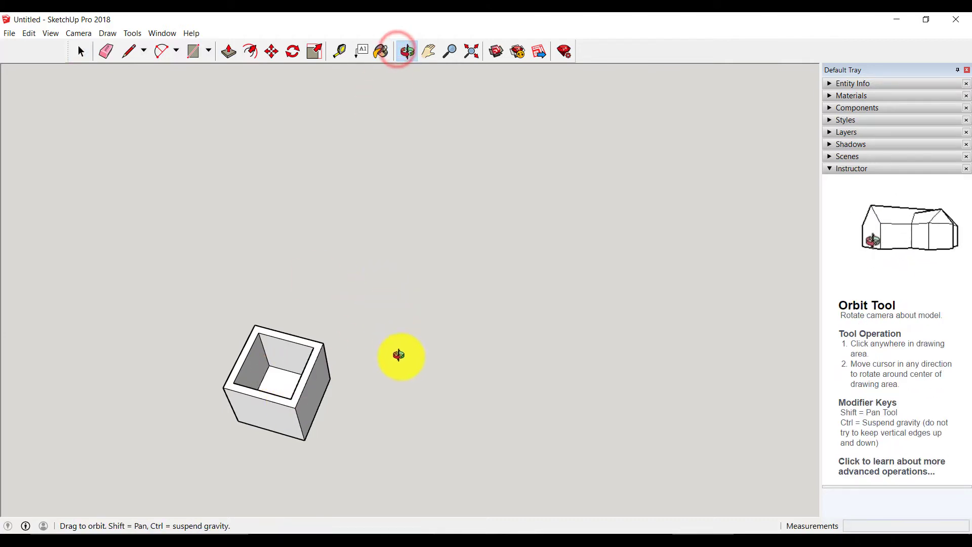
left_click_drag(400, 357, 340, 160)
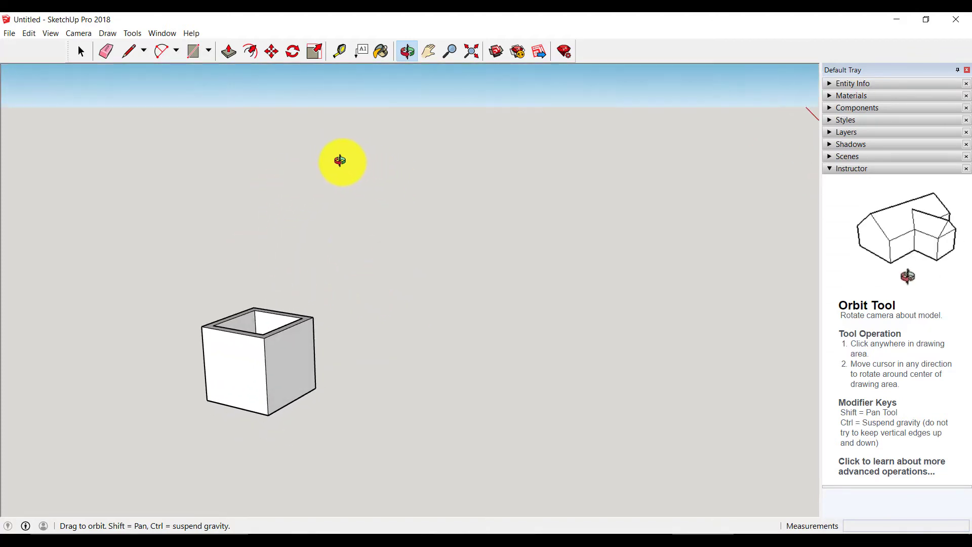
key("ctrl+s")
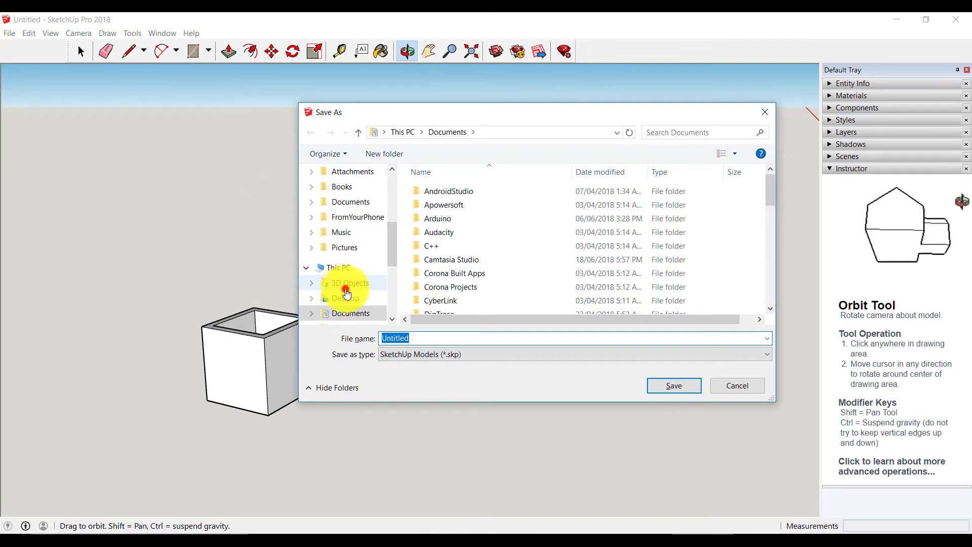
left_click(346, 286)
left_click(348, 301)
type("BOX")
key("Return")
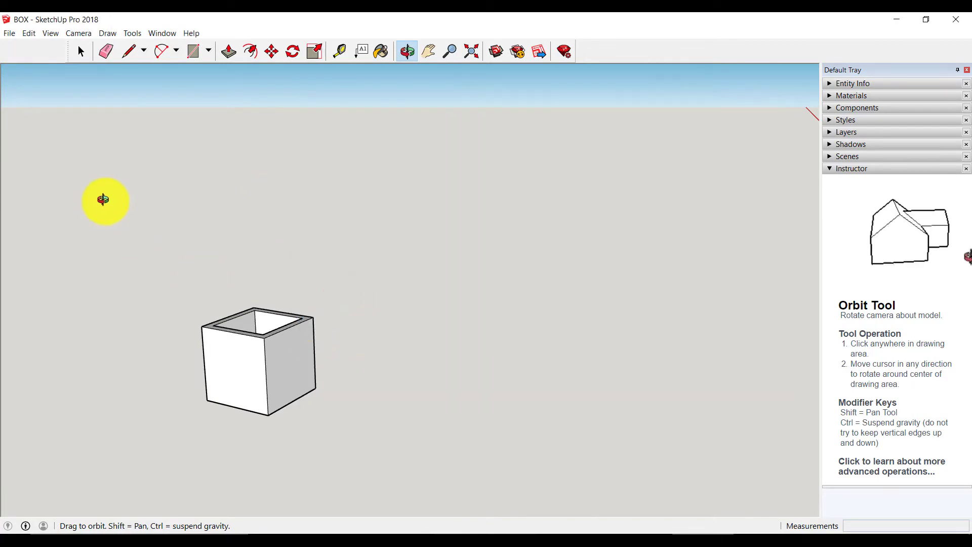
Export the entire model as an STL file named BOX to the Desktop
left_click(8, 33)
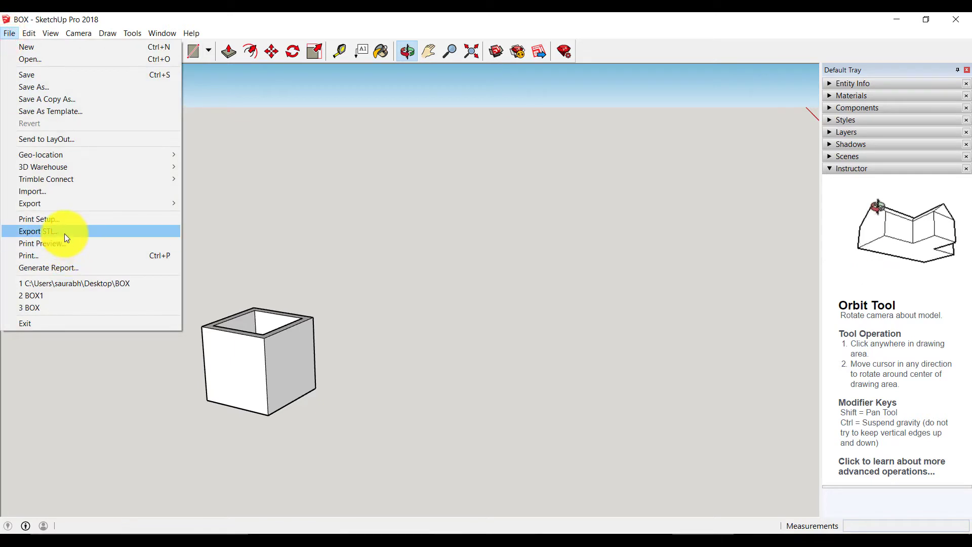
left_click(82, 228)
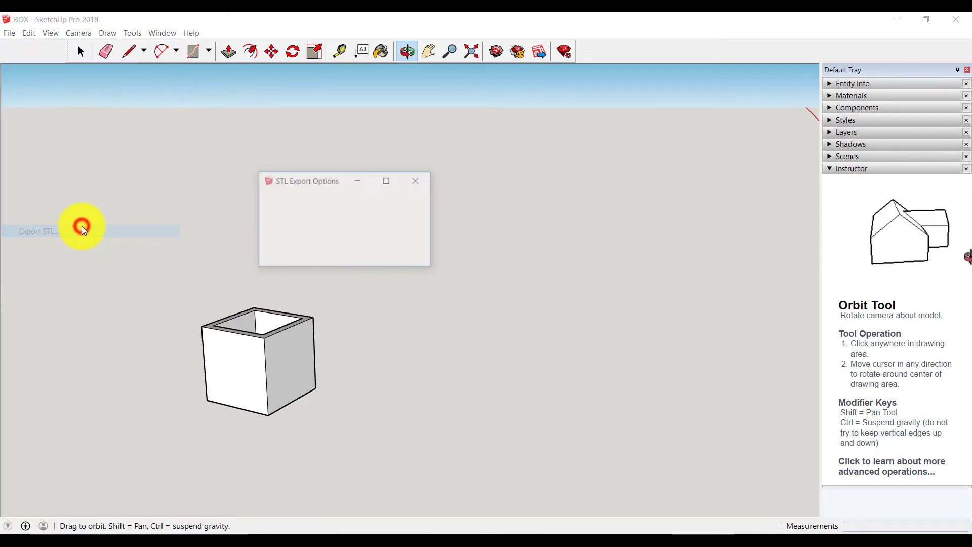
left_click(363, 260)
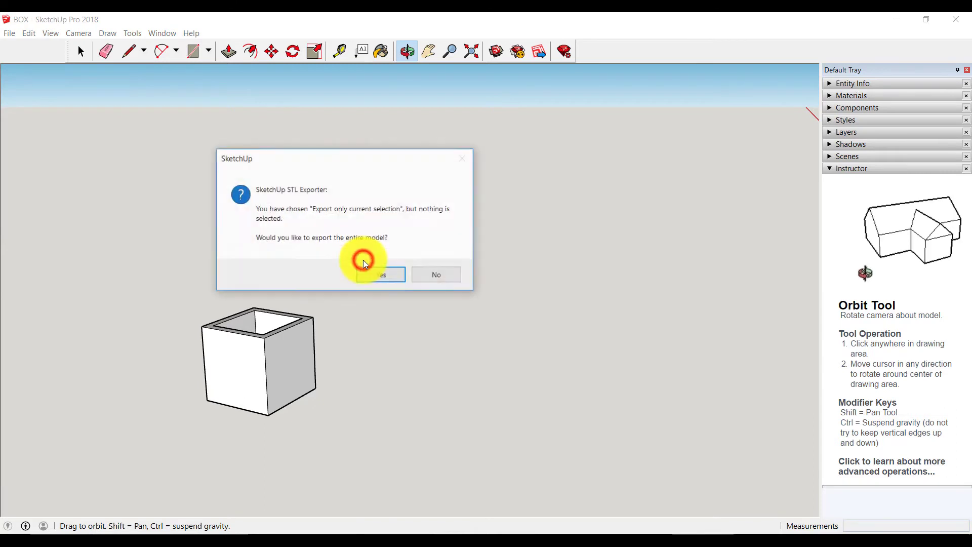
left_click(381, 274)
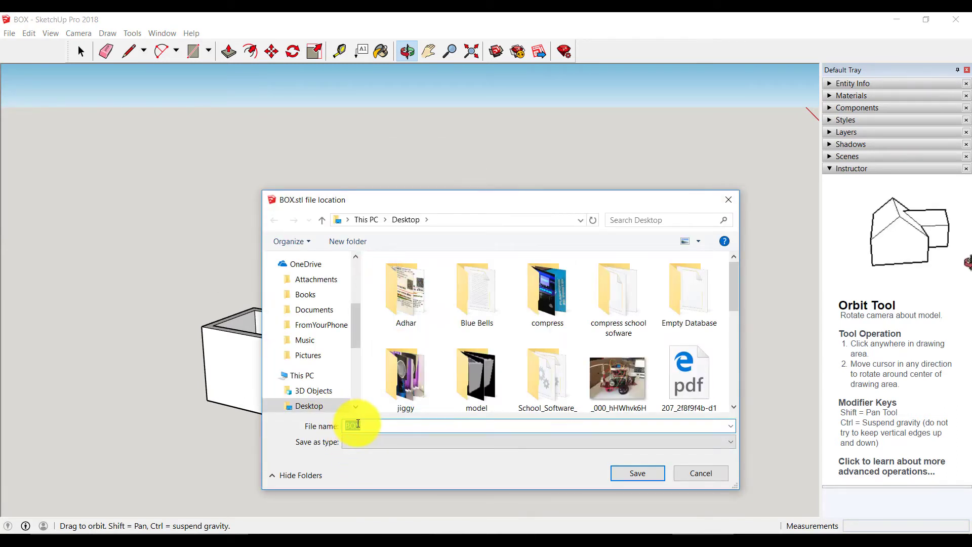
left_click(358, 425)
left_click(628, 473)
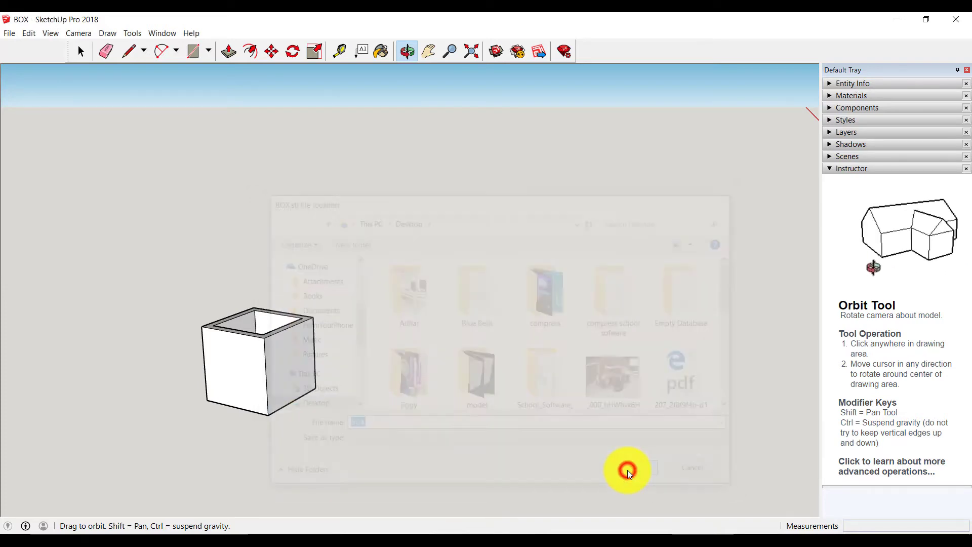
Close SketchUp and move the exported BOX STL file to an empty area of the desktop
left_click(956, 19)
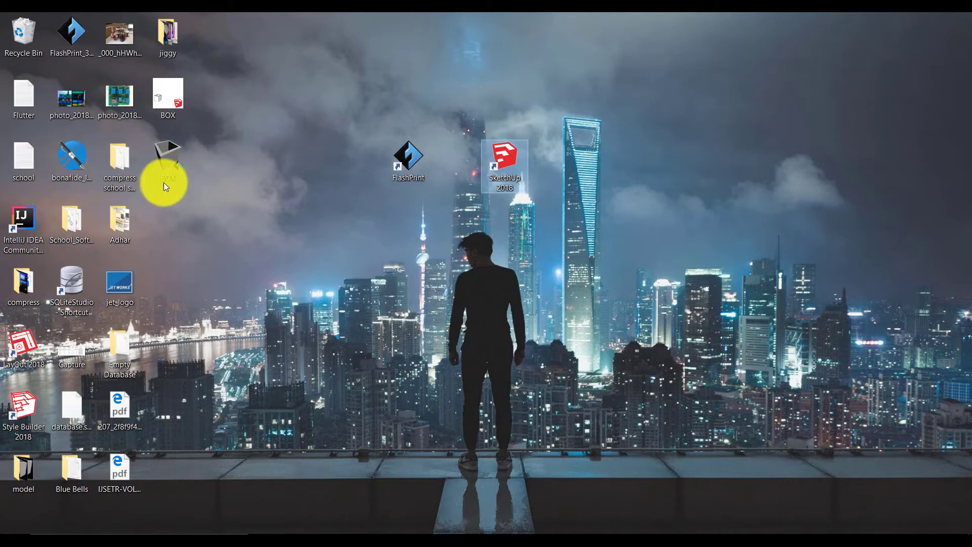
mouse_move(169, 163)
left_mouse_down()
mouse_move(473, 284)
mouse_move(294, 255)
mouse_move(280, 226)
left_mouse_up()
Open FlashPrint, load the BOX STL from the Desktop and place the model on the platform
double_click(421, 161)
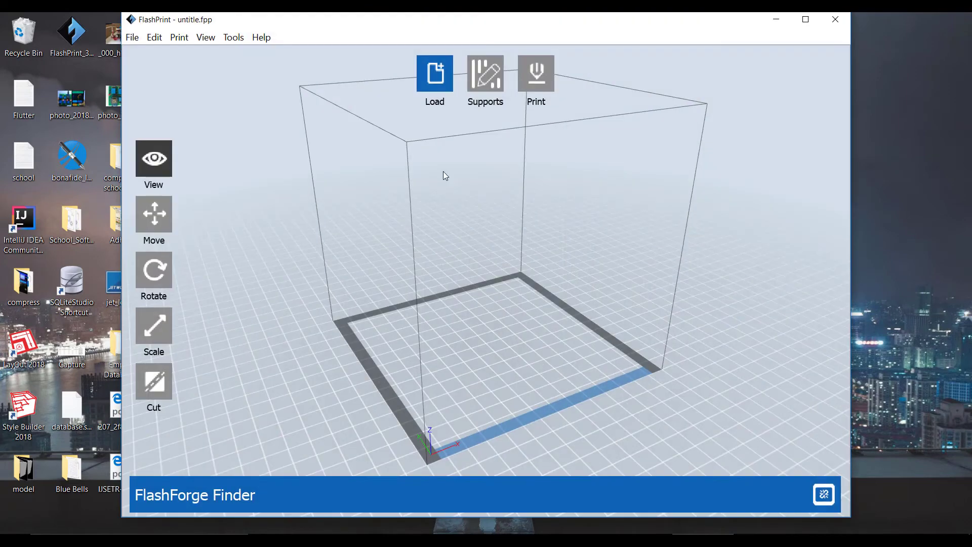
left_click(435, 76)
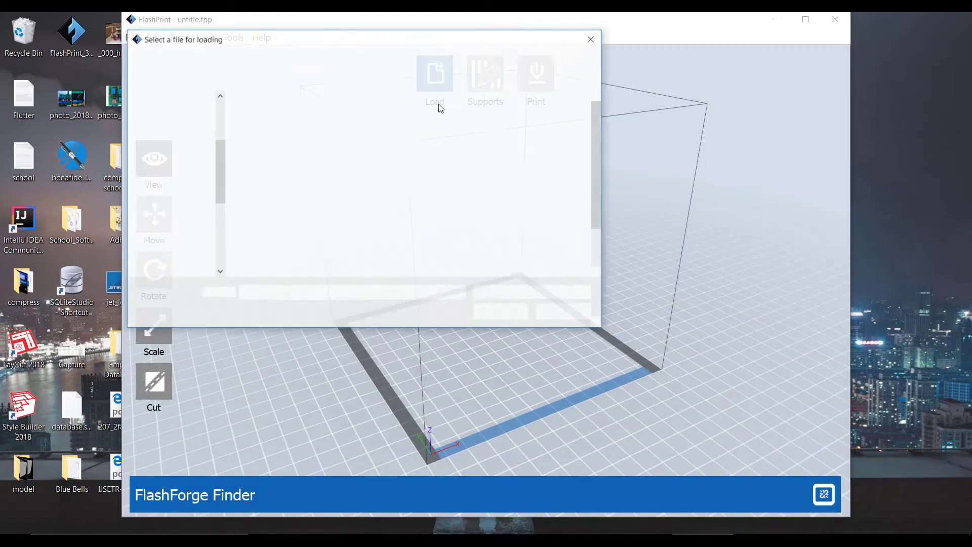
left_click(540, 224)
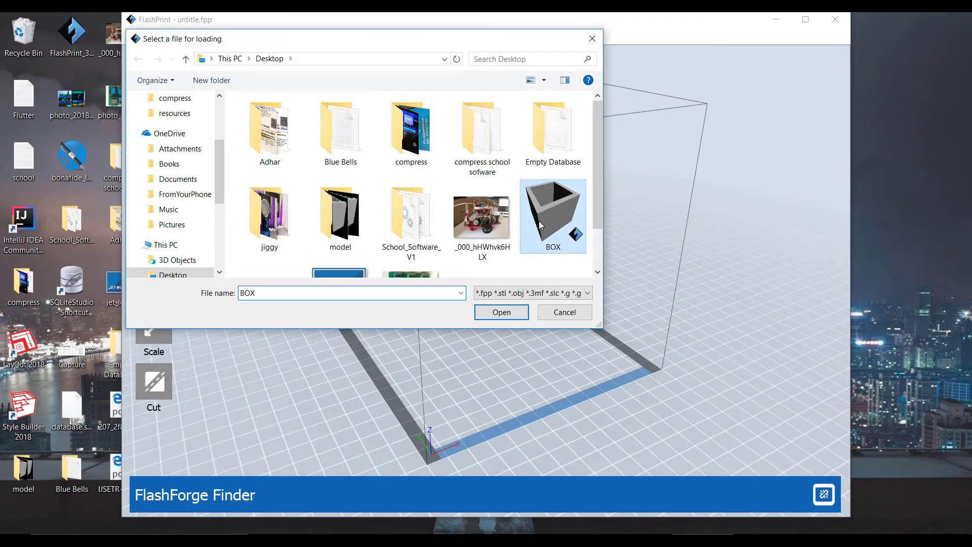
left_click(503, 311)
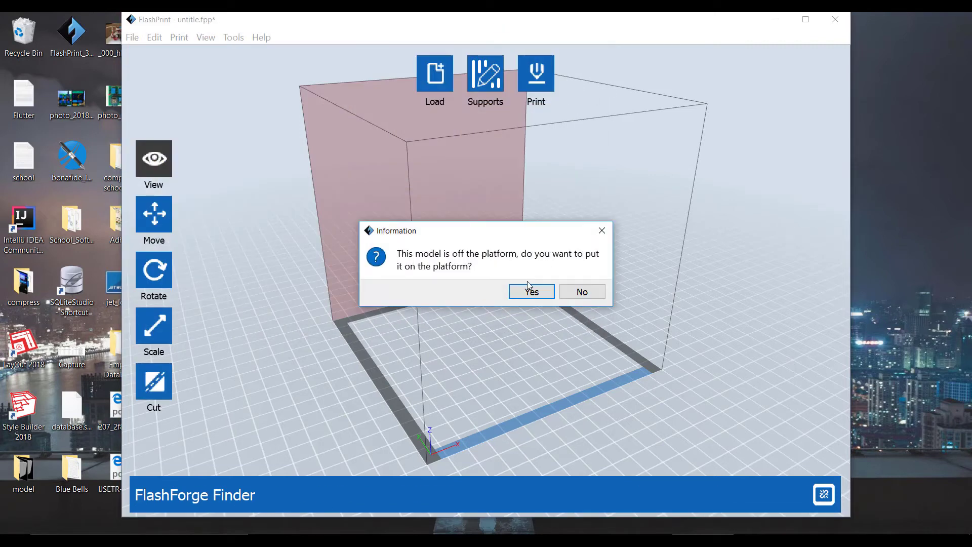
left_click(532, 293)
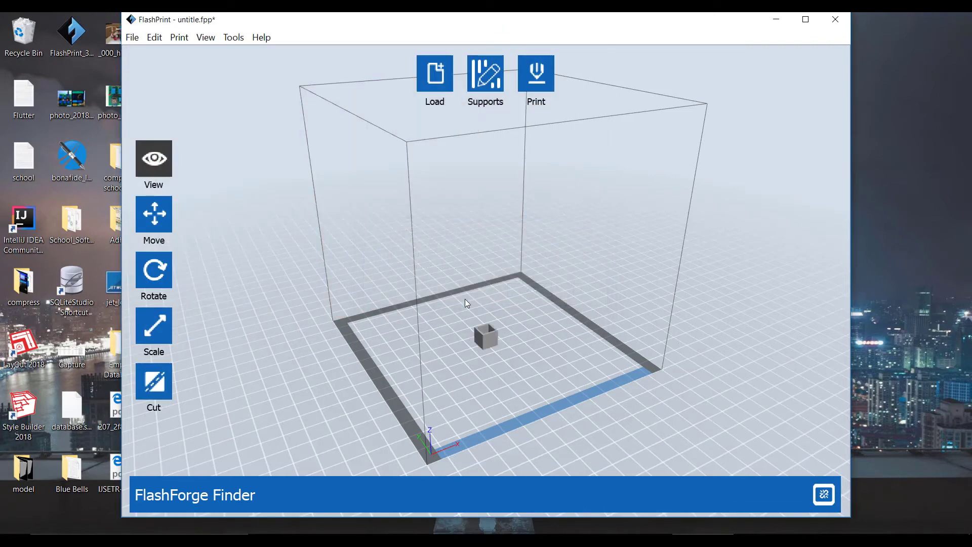
Slice the box with preview, PLA material, supports enabled, raft disabled and Standard resolution, saving it to the Desktop as BOX in .gx format
scroll(491, 306, "up", 4)
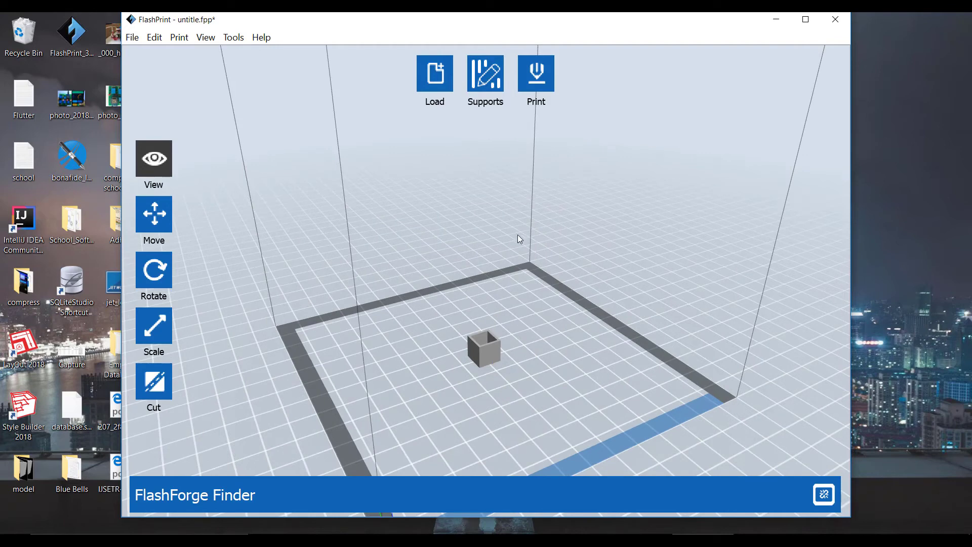
left_click(548, 86)
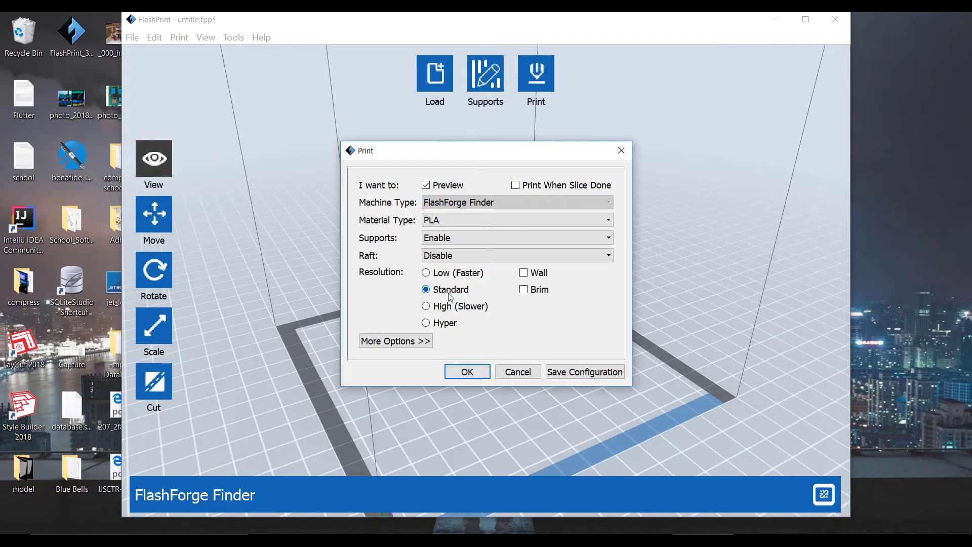
left_click(471, 373)
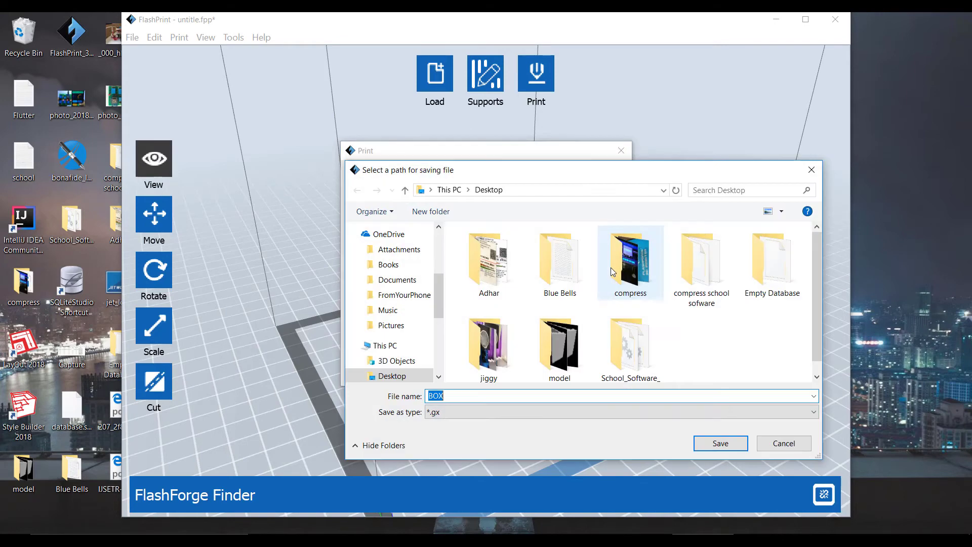
scroll(566, 309, "down", 1)
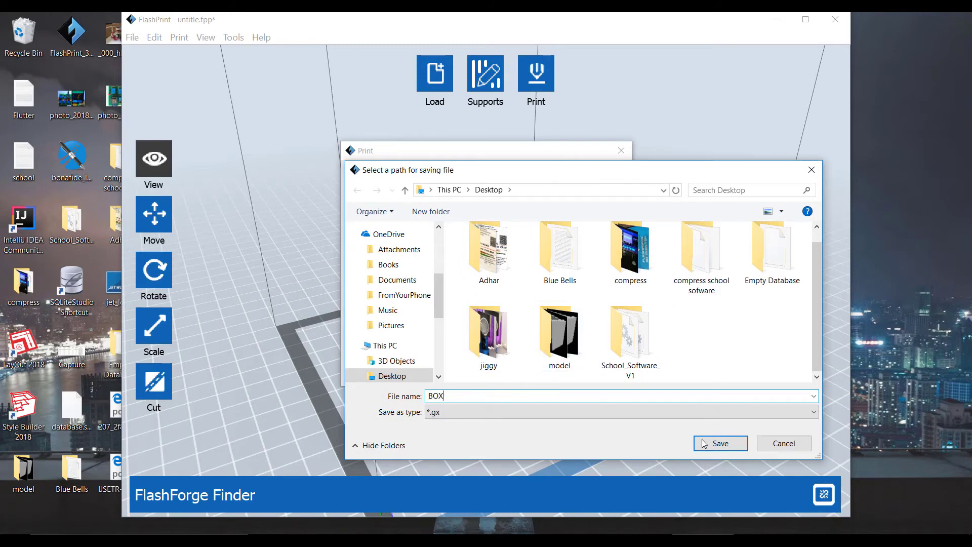
left_click(722, 446)
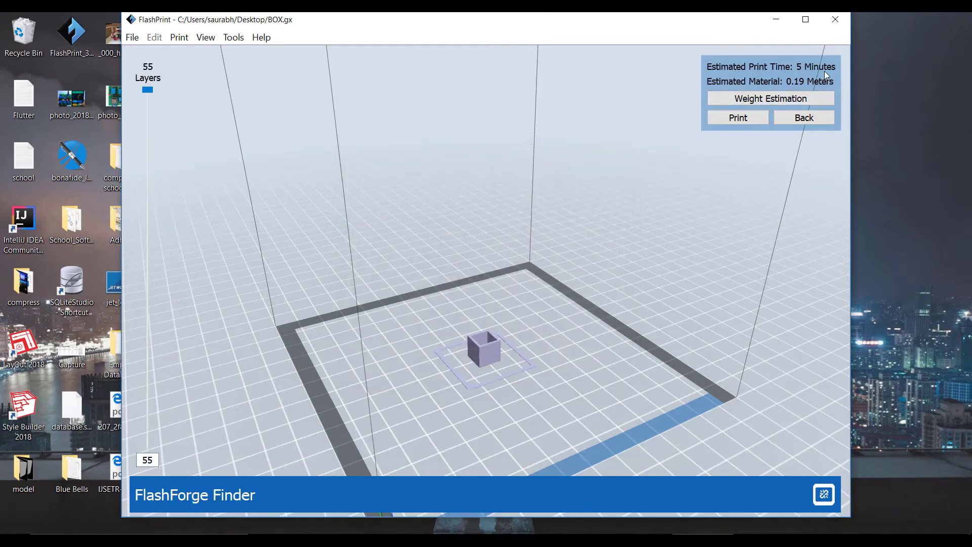
Minimize FlashPrint and move the BOX.gx file to an empty area of the desktop above the FlashPrint shortcut
left_click(783, 23)
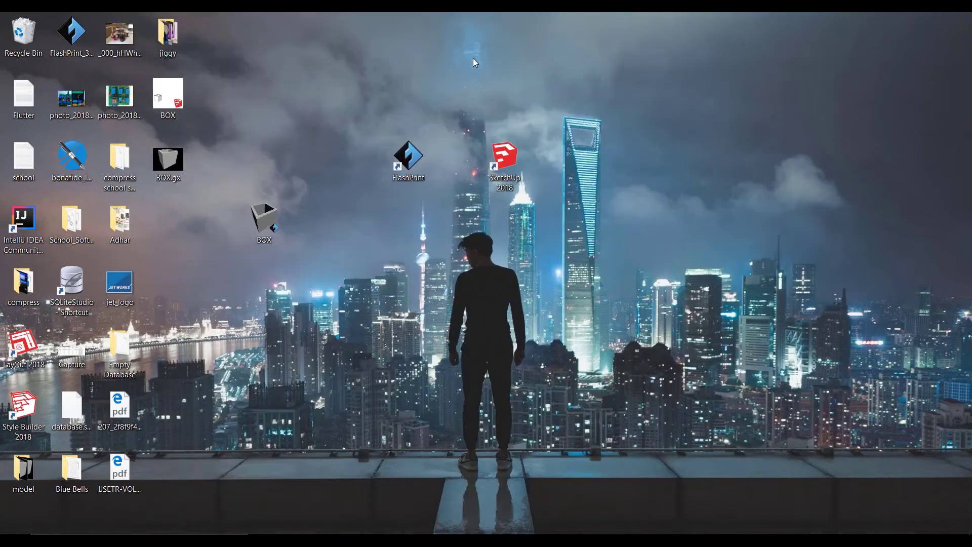
left_click(180, 178)
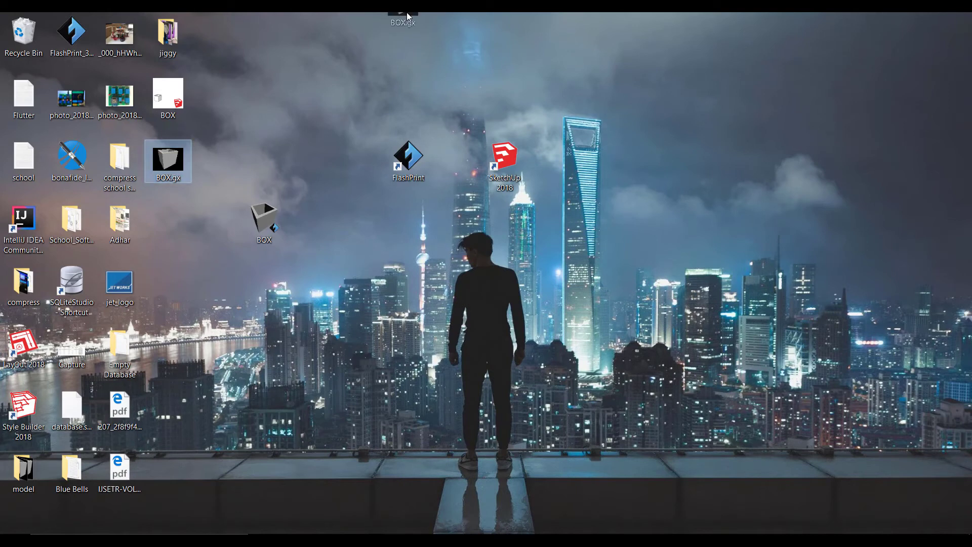
left_click_drag(406, 17, 365, 106)
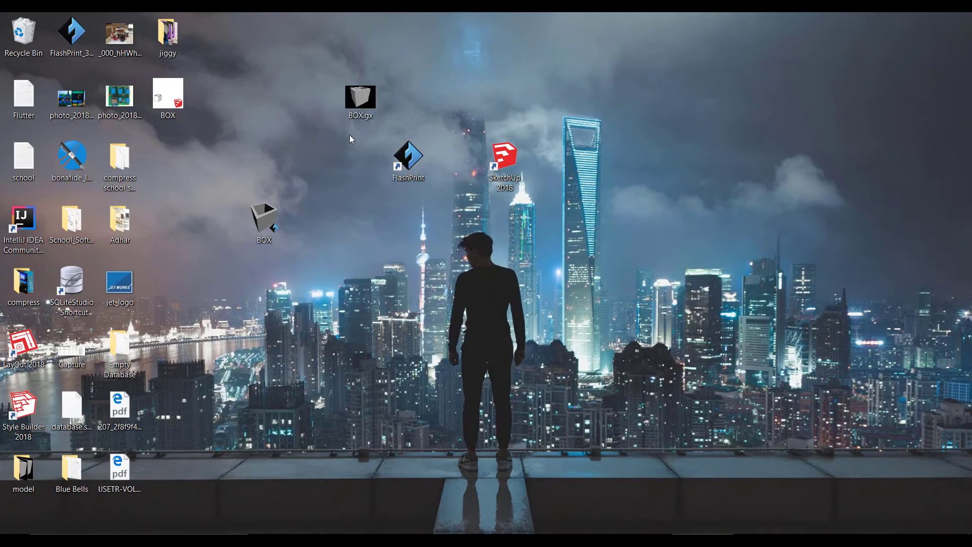